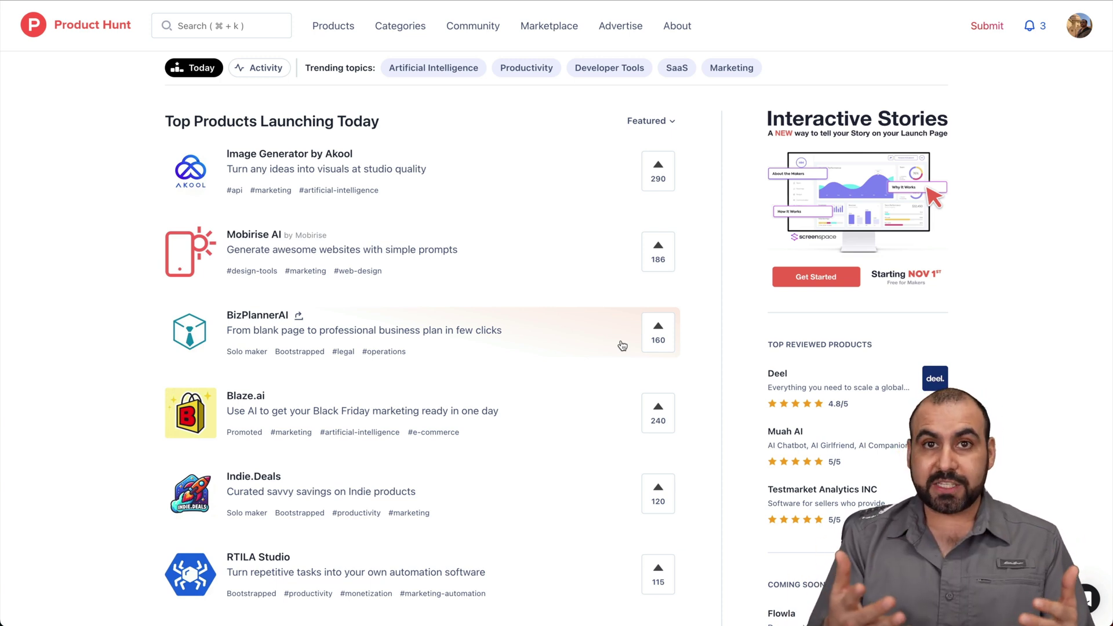
Step: Check ReplyMind account usage, then open RTILA Studio's launch details from the list
{"action": "left_click", "coordinate": [930, 1]}
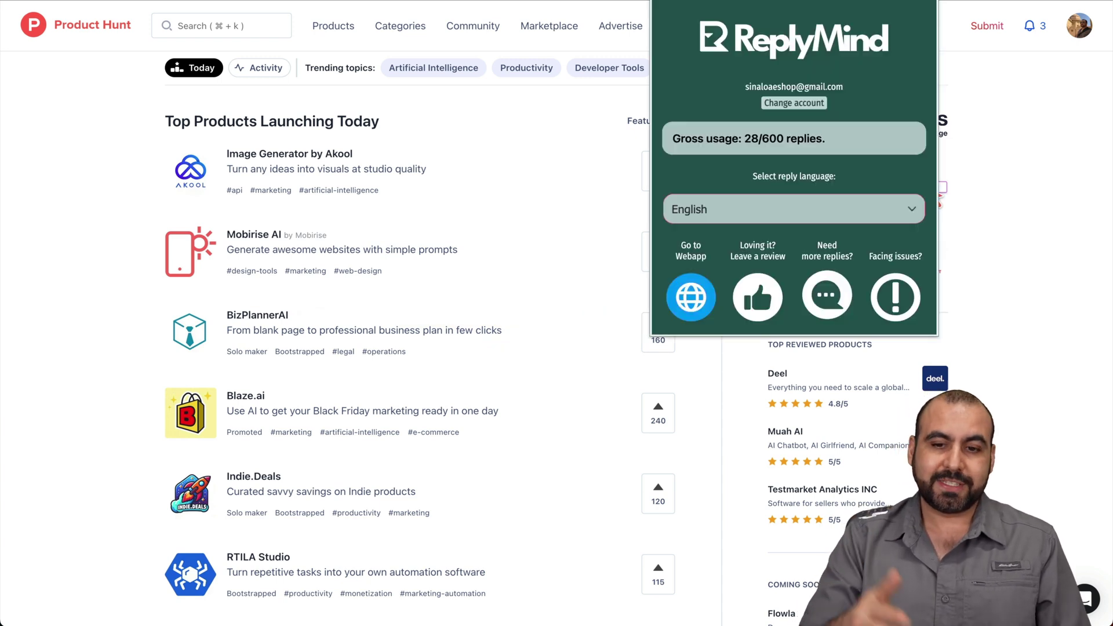
{"action": "left_click", "coordinate": [974, 57]}
{"action": "scroll", "coordinate": [587, 249], "scroll_direction": "down", "scroll_amount": 3}
{"action": "scroll", "coordinate": [589, 246], "scroll_direction": "down", "scroll_amount": 2}
{"action": "left_click", "coordinate": [273, 311]}
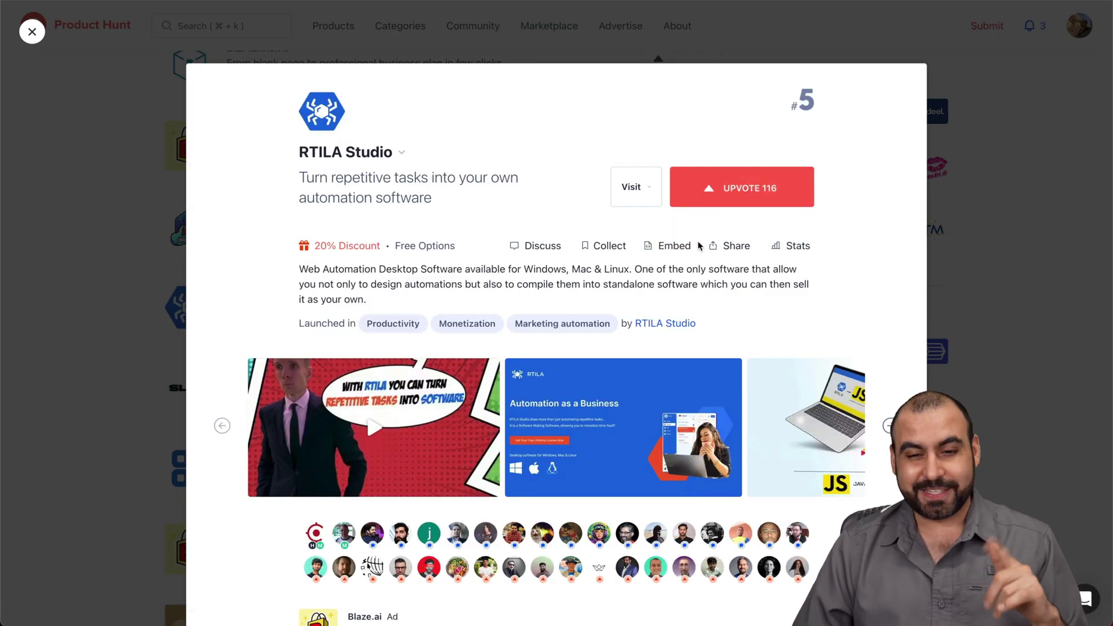
Step: Upvote RTILA Studio to 117 votes and put the cursor in its comment field
{"action": "left_click", "coordinate": [782, 179]}
{"action": "scroll", "coordinate": [788, 252], "scroll_direction": "down", "scroll_amount": 3}
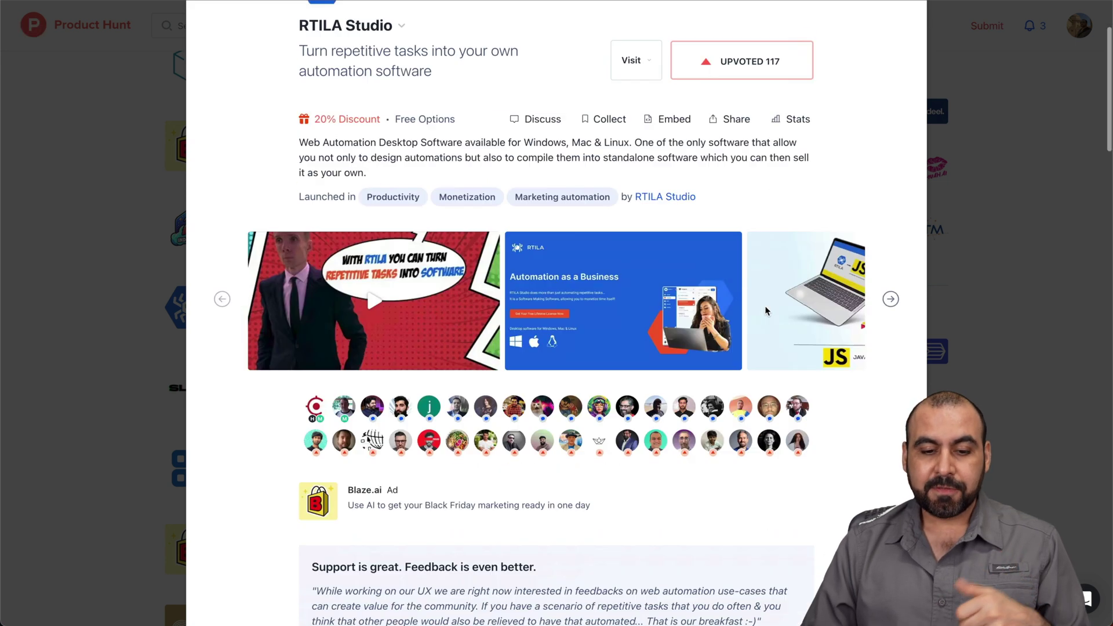
{"action": "scroll", "coordinate": [765, 307], "scroll_direction": "down", "scroll_amount": 8}
{"action": "scroll", "coordinate": [766, 306], "scroll_direction": "up", "scroll_amount": 1}
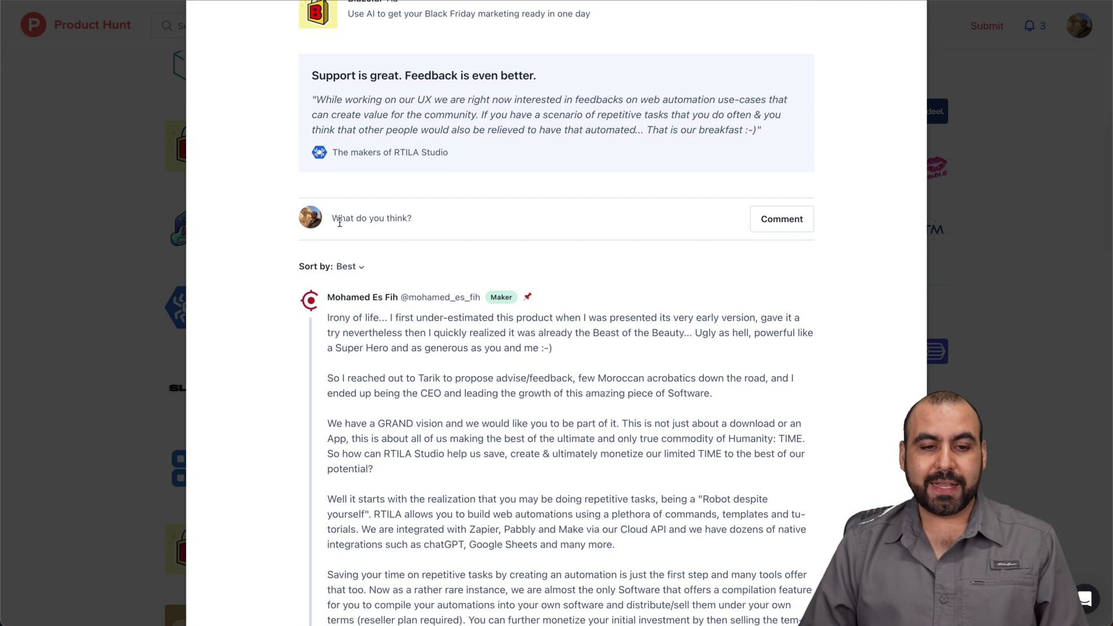
{"action": "left_click", "coordinate": [388, 219]}
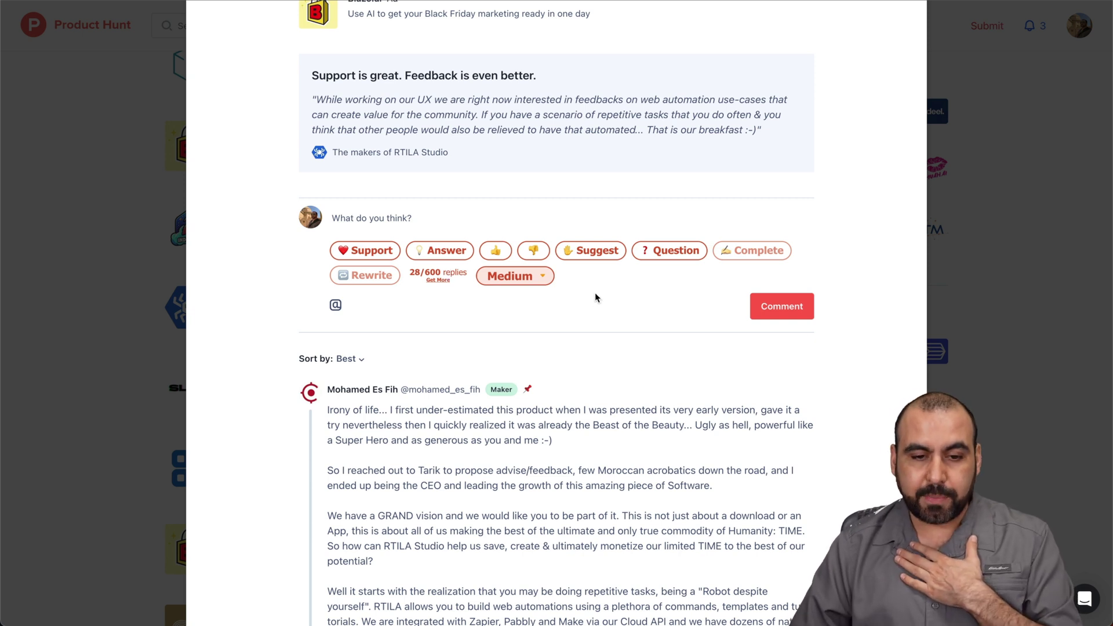
Step: Set ReplyMind's reply length to Short and generate a supportive reply for RTILA Studio
{"action": "left_click", "coordinate": [523, 277]}
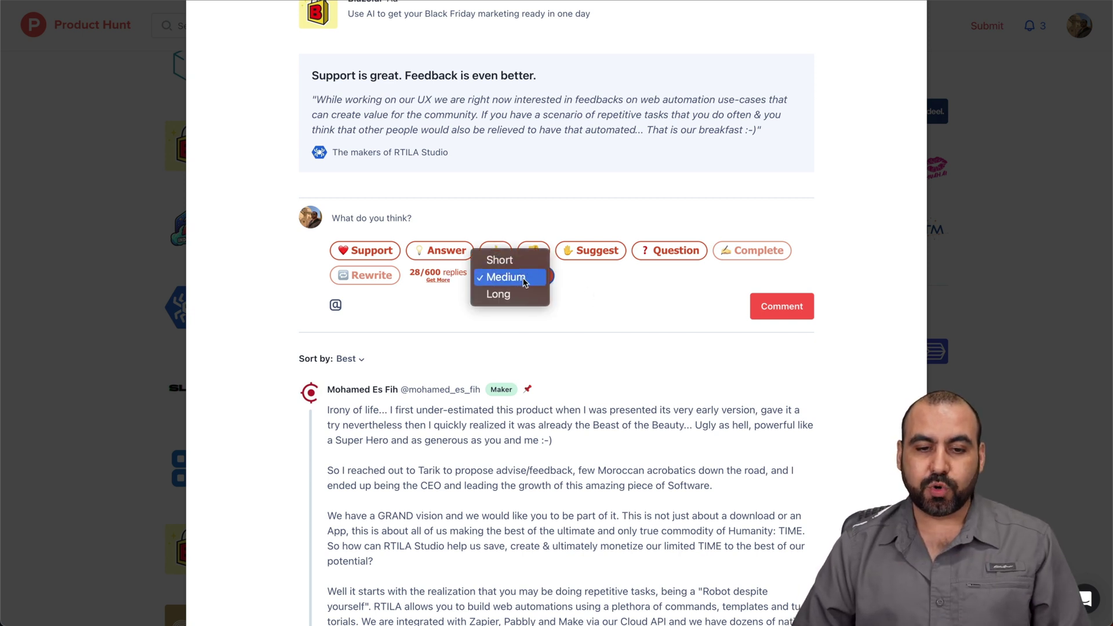
{"action": "left_click", "coordinate": [504, 260]}
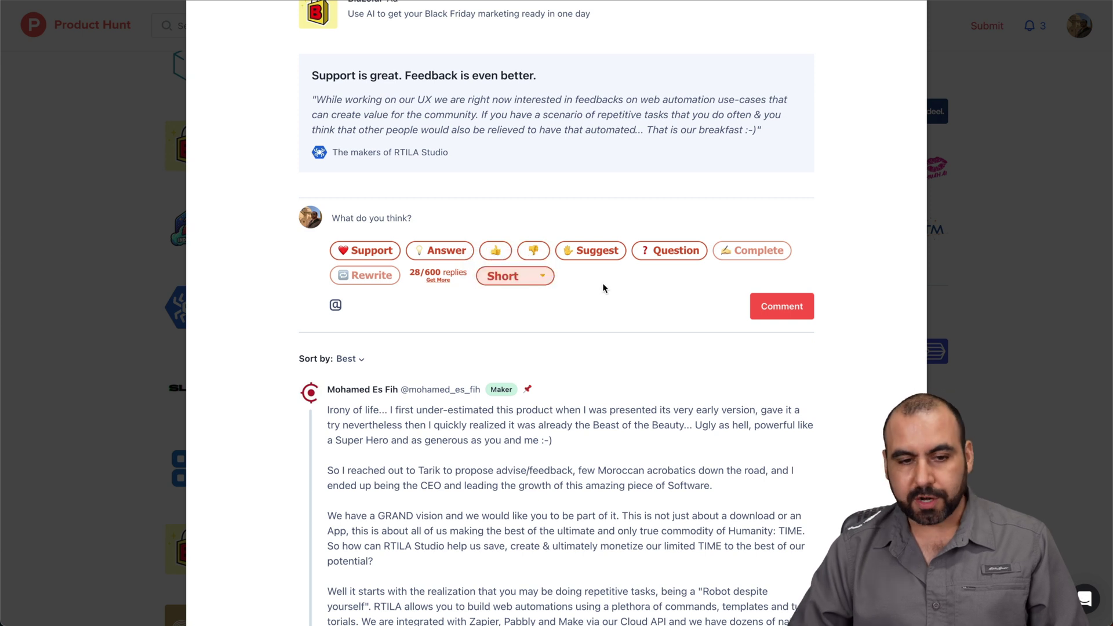
{"action": "left_click", "coordinate": [370, 251]}
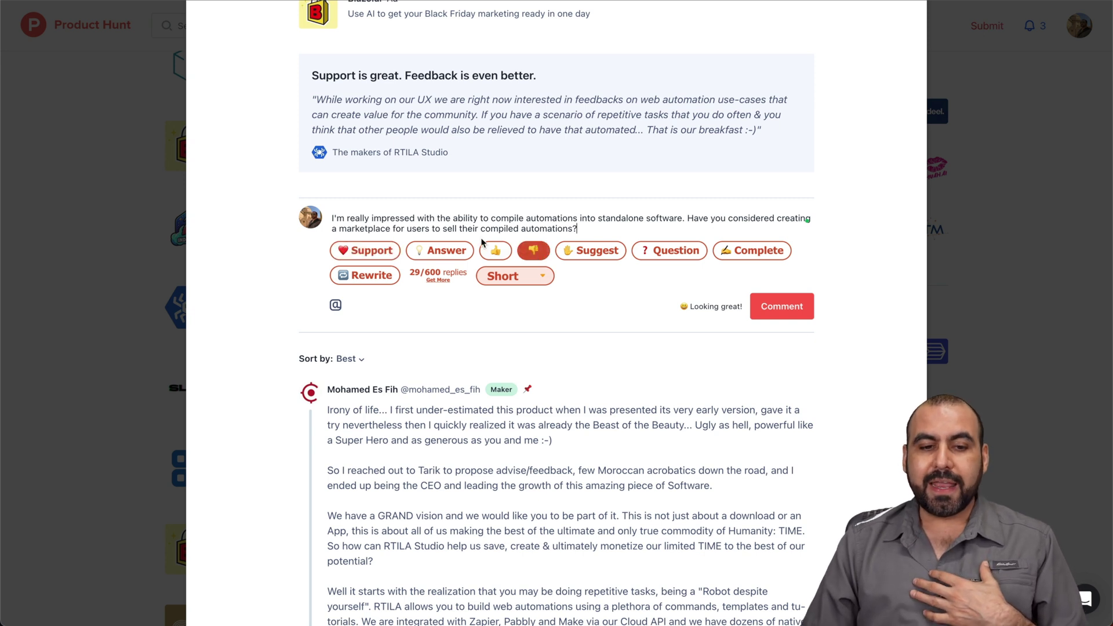
Step: Delete the 'Have you considered…' marketplace question sentence from the draft
{"action": "left_click_drag", "start_coordinate": [689, 218], "coordinate": [706, 230]}
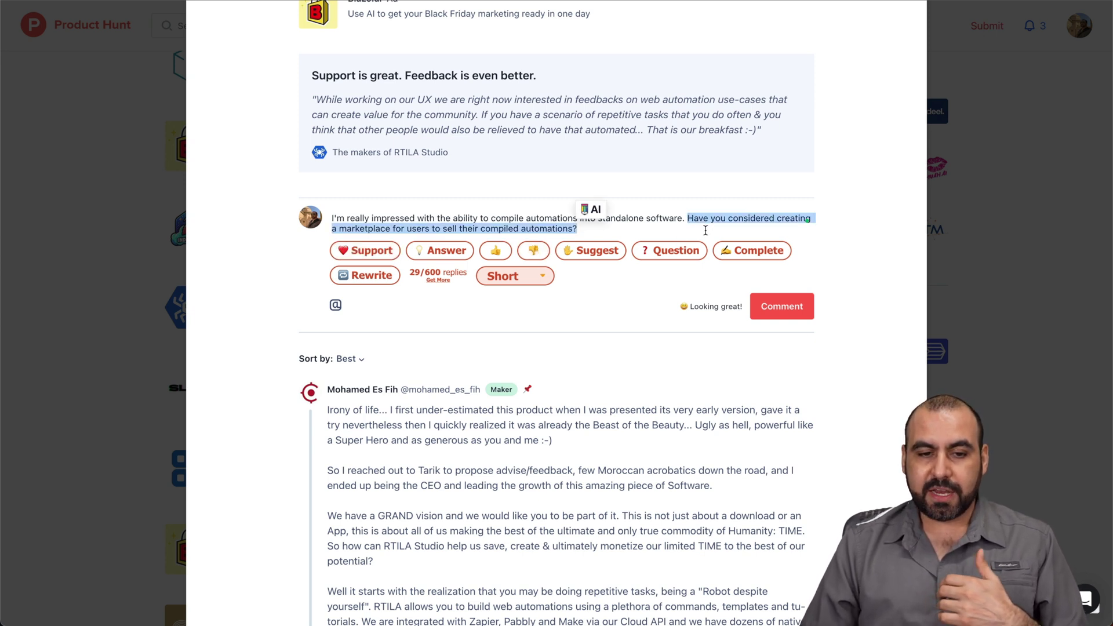
{"action": "left_click", "coordinate": [737, 234]}
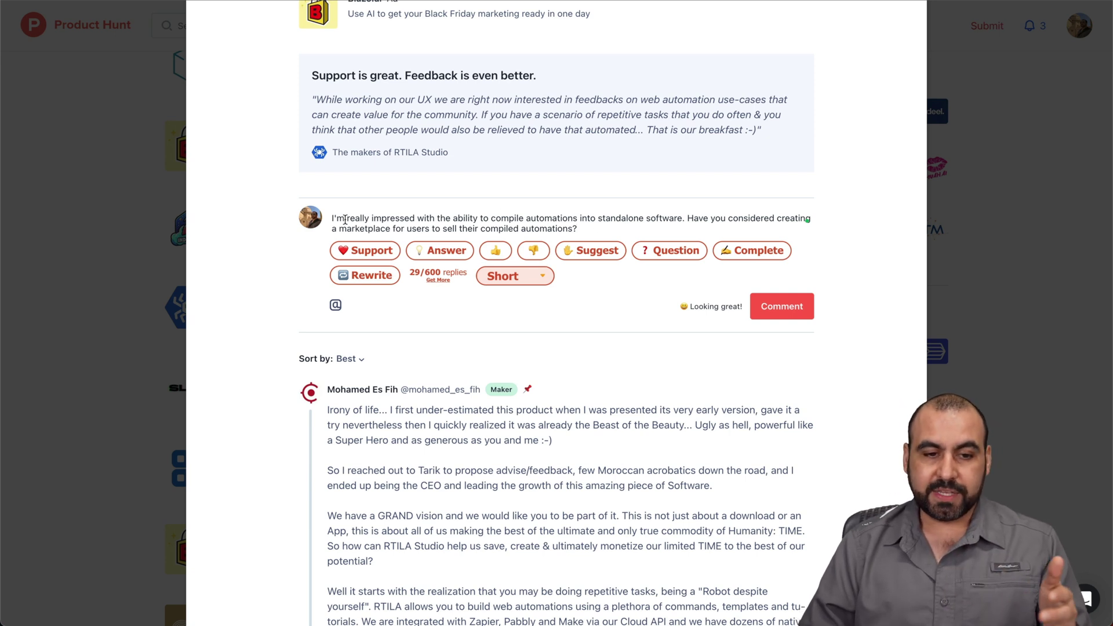
{"action": "left_click_drag", "start_coordinate": [344, 221], "coordinate": [577, 229]}
{"action": "left_click", "coordinate": [698, 219]}
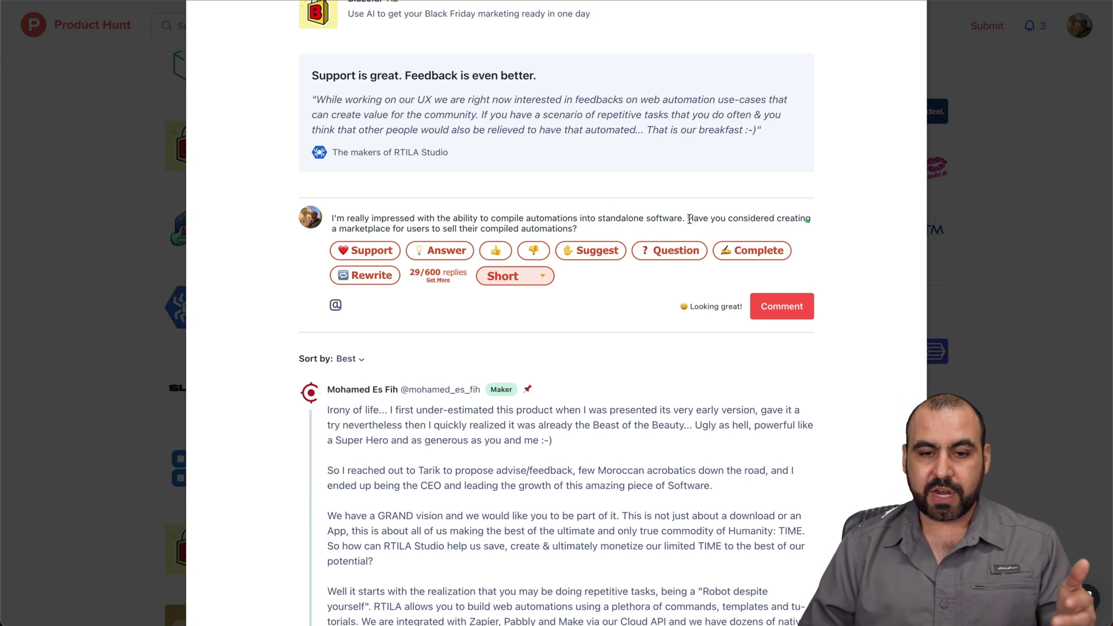
{"action": "left_click_drag", "start_coordinate": [688, 220], "coordinate": [580, 229]}
{"action": "key", "text": "BackSpace"}
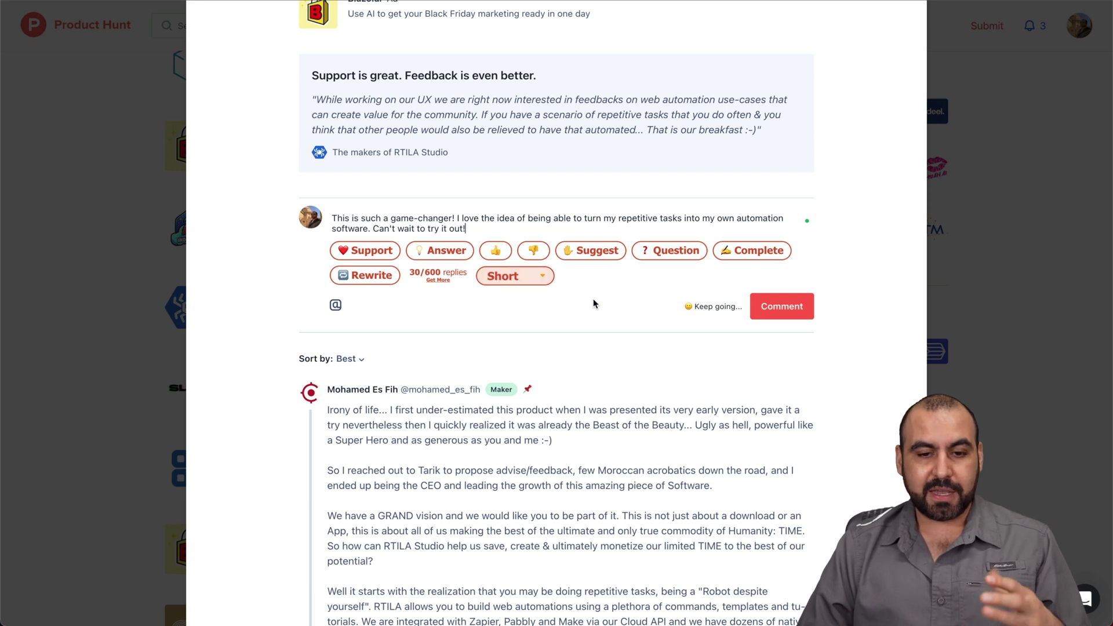
Step: Keep the reply length at Short and post the game-changer comment on RTILA Studio
{"action": "left_click", "coordinate": [539, 276]}
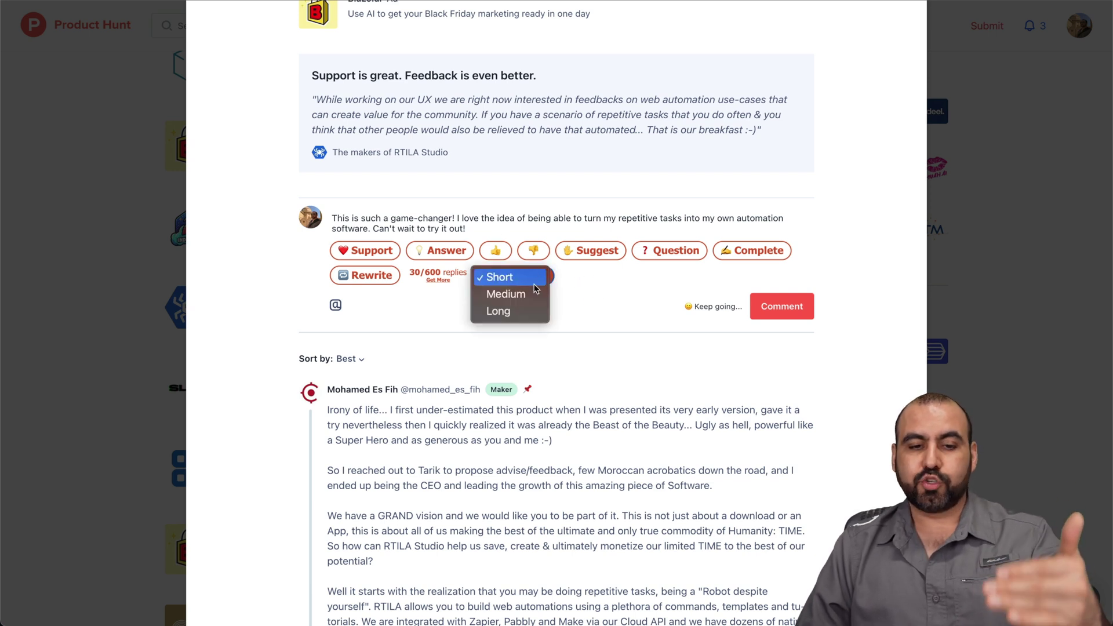
{"action": "left_click", "coordinate": [607, 283]}
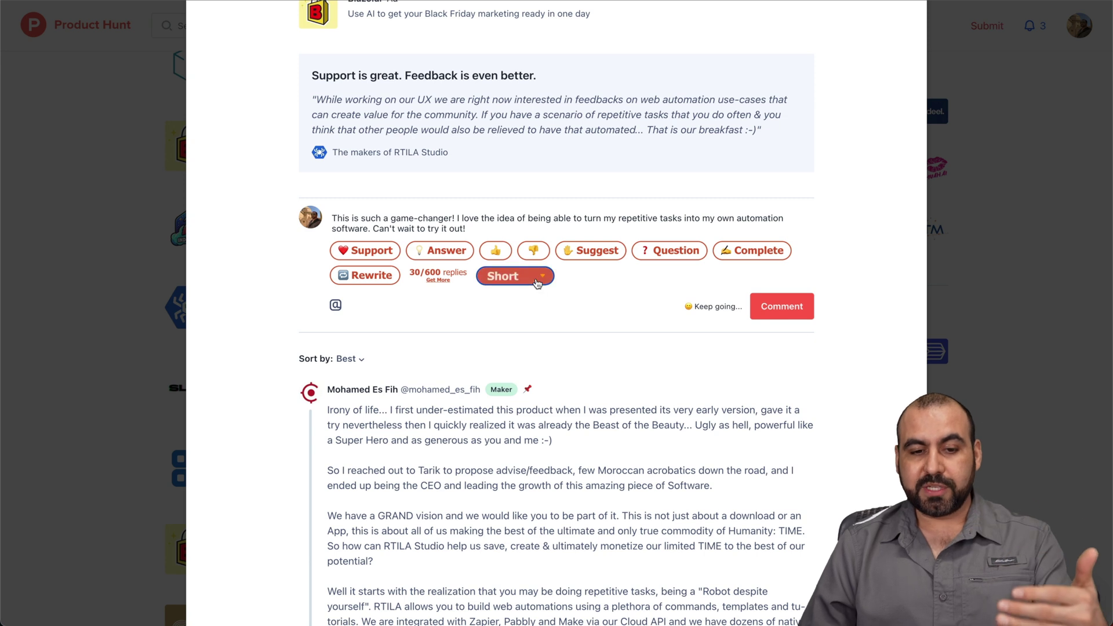
{"action": "left_click", "coordinate": [516, 276]}
{"action": "left_click", "coordinate": [584, 284]}
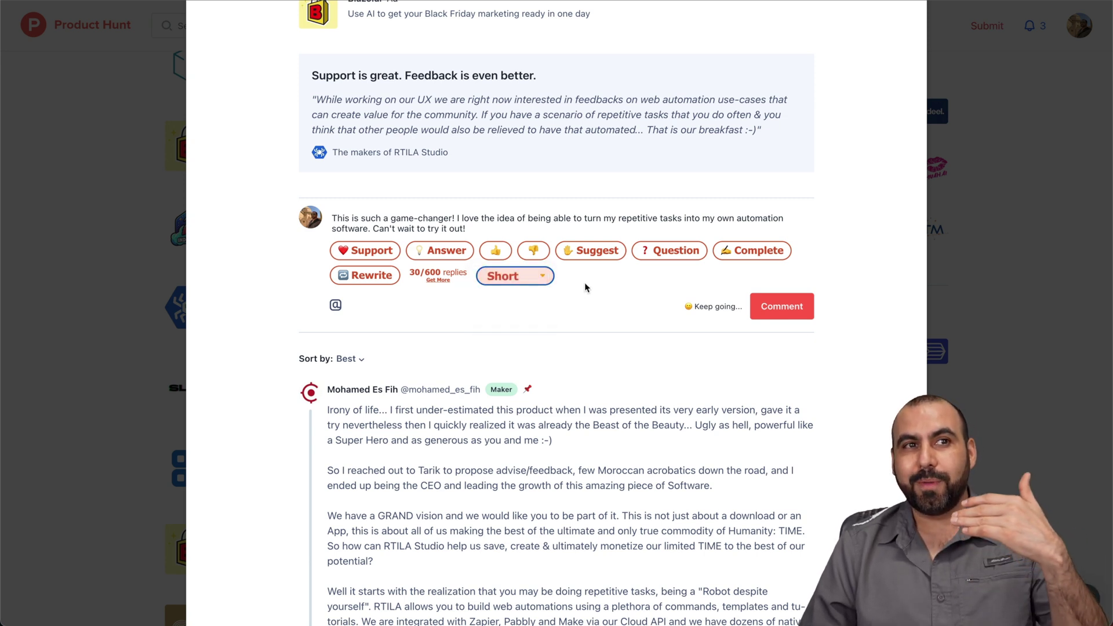
{"action": "left_click", "coordinate": [383, 258]}
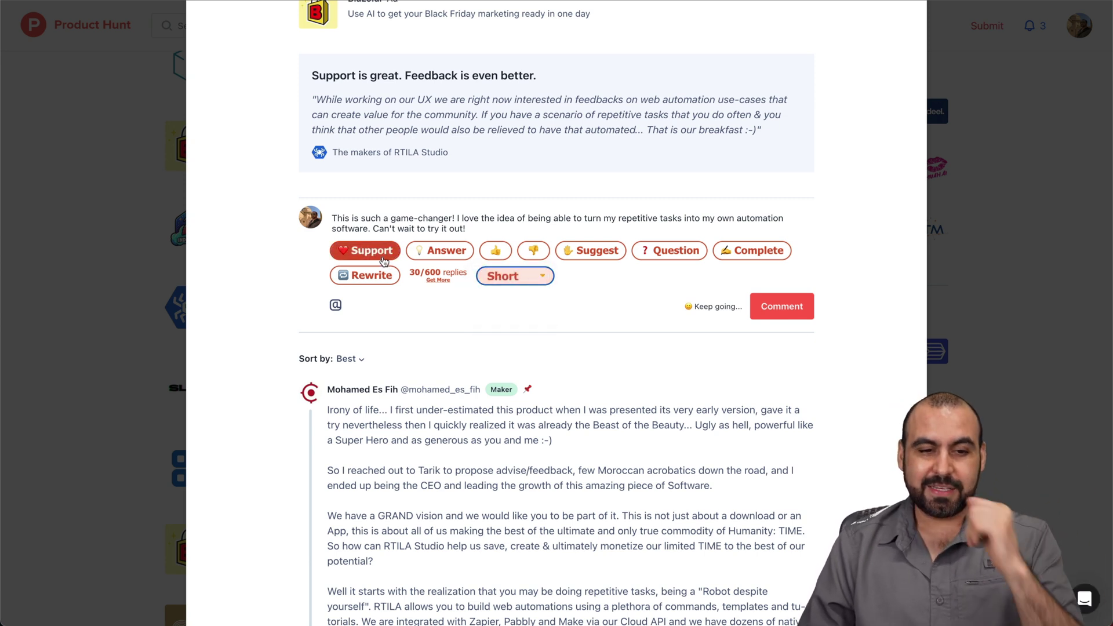
{"action": "left_click", "coordinate": [784, 311]}
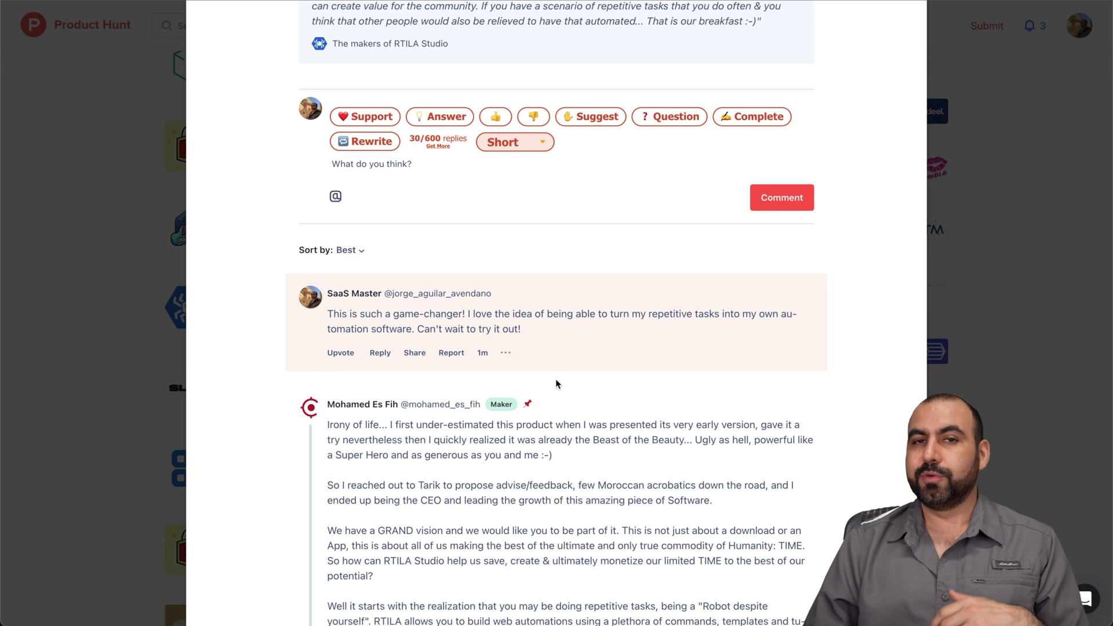
Step: Generate a skeptical ReplyMind draft, delete all of it, and request a Complete reply
{"action": "scroll", "coordinate": [549, 284], "scroll_direction": "up", "scroll_amount": 2}
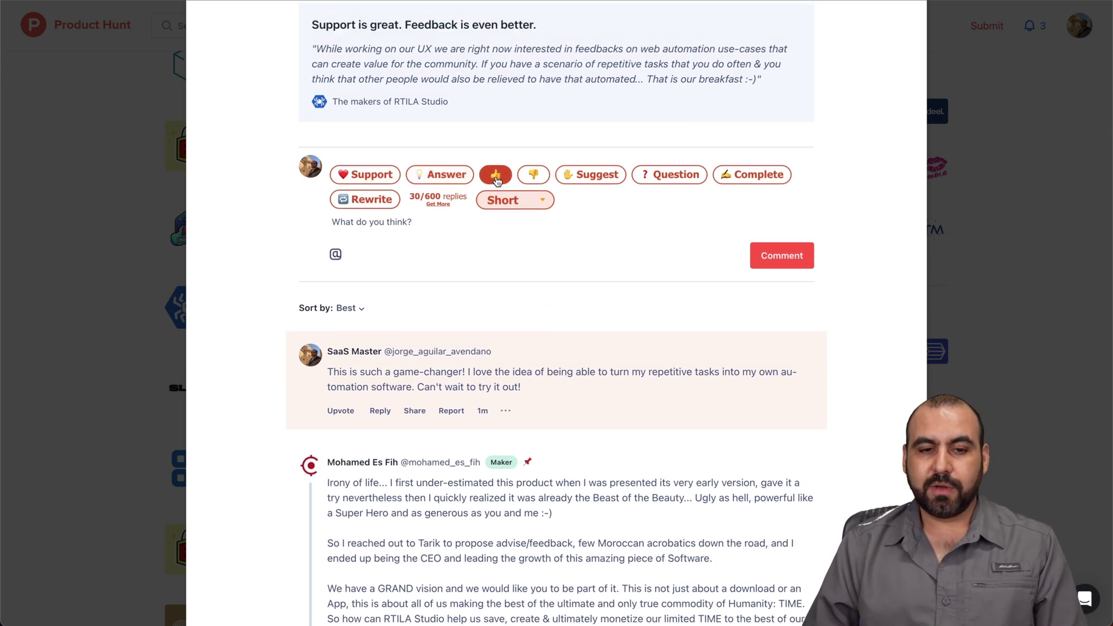
{"action": "left_click", "coordinate": [536, 176]}
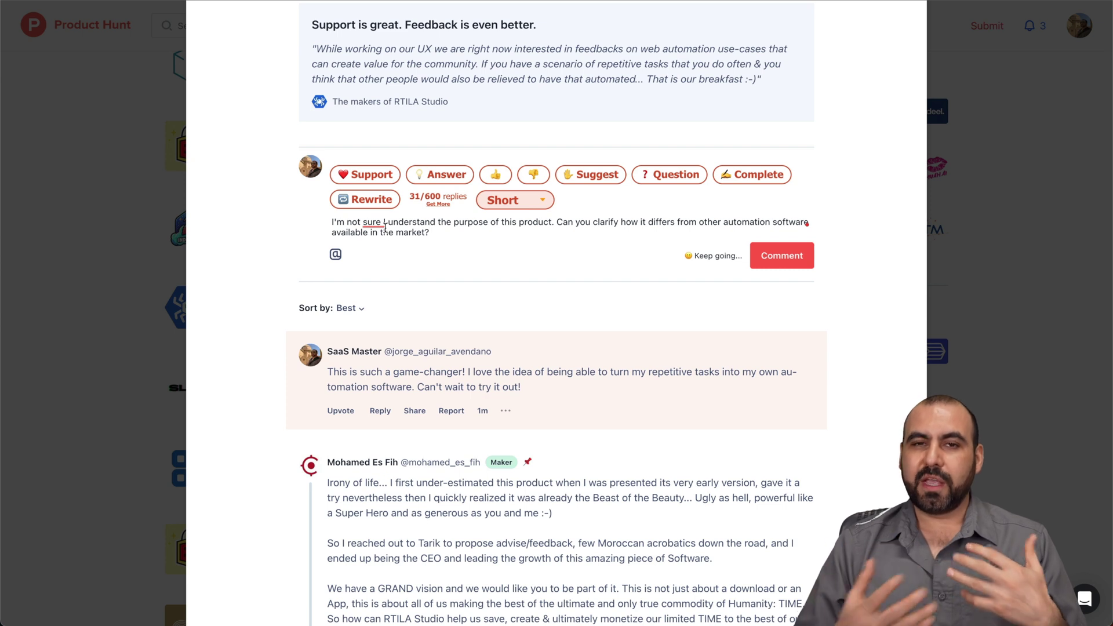
{"action": "key", "text": "ctrl+a"}
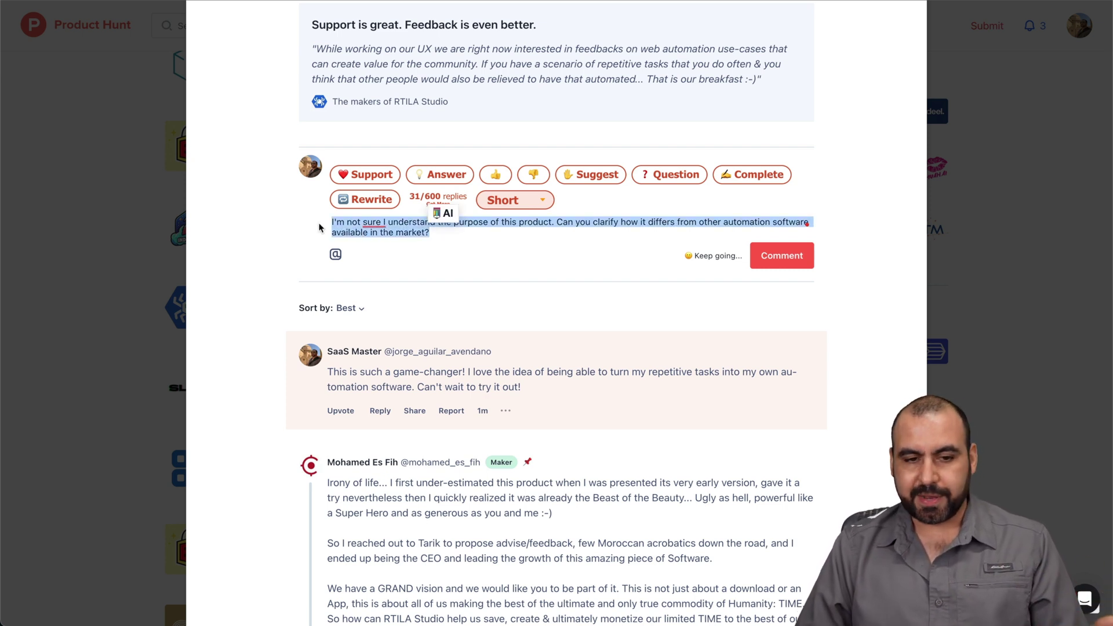
{"action": "key", "text": "BackSpace"}
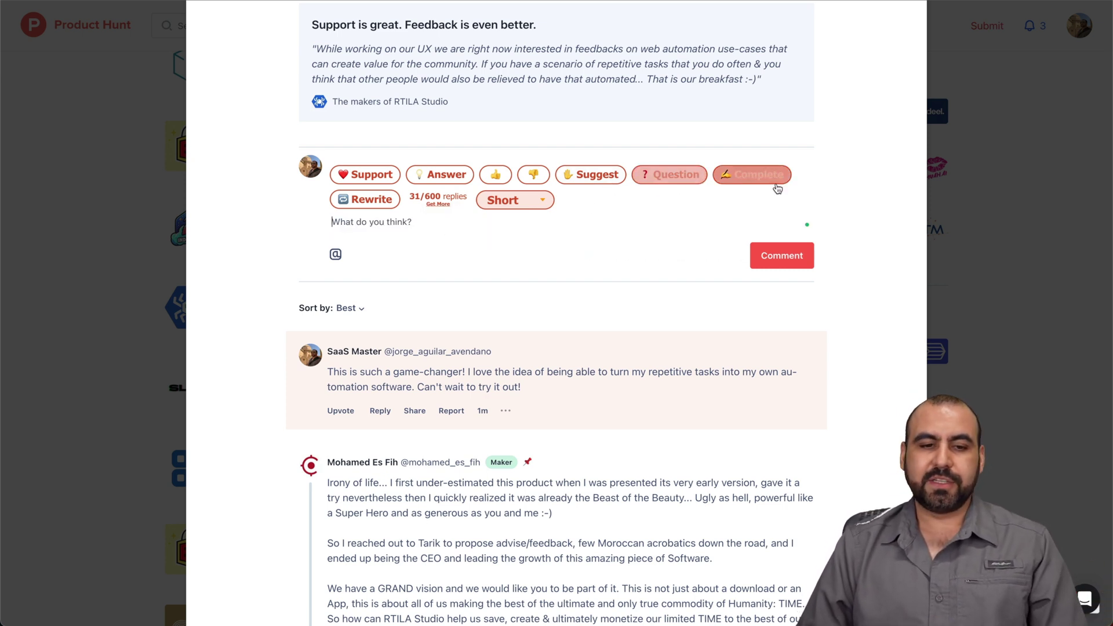
{"action": "left_click", "coordinate": [745, 186]}
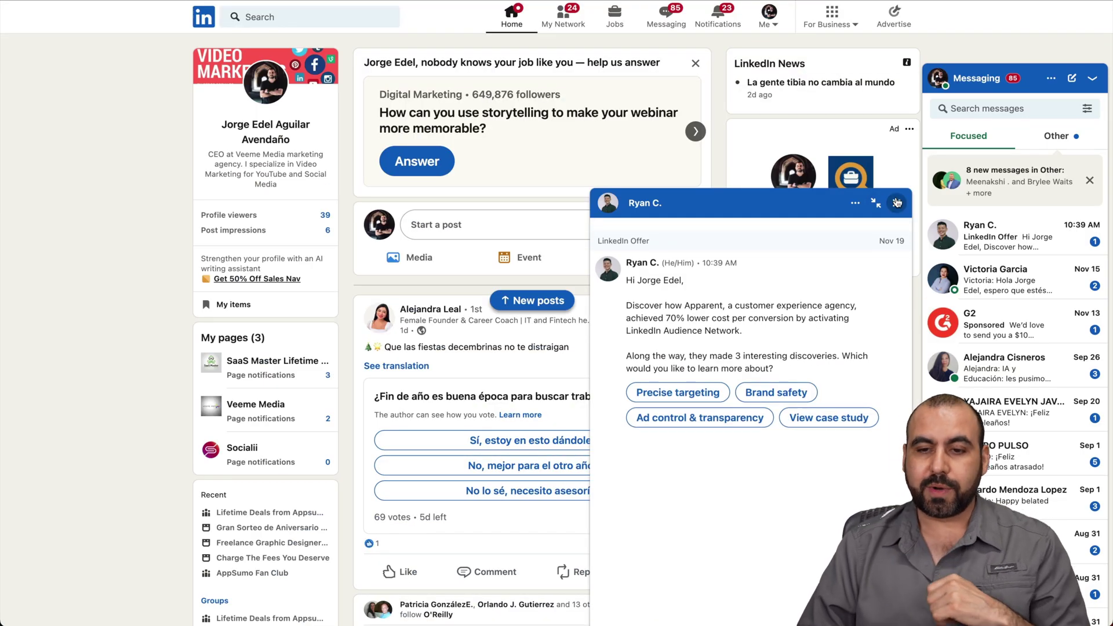
Step: Close the LinkedIn message conversation and scroll the feed down to the listening poll post
{"action": "left_click", "coordinate": [897, 202]}
{"action": "scroll", "coordinate": [712, 452], "scroll_direction": "down", "scroll_amount": 5}
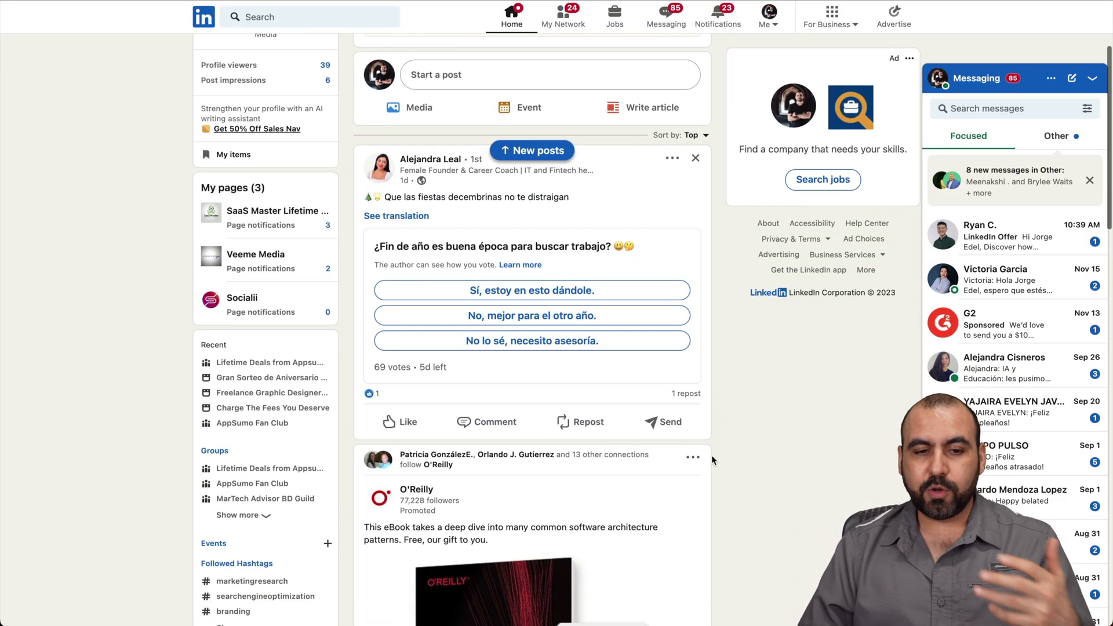
{"action": "scroll", "coordinate": [711, 455], "scroll_direction": "down", "scroll_amount": 2}
{"action": "scroll", "coordinate": [711, 454], "scroll_direction": "down", "scroll_amount": 5}
{"action": "scroll", "coordinate": [711, 454], "scroll_direction": "down", "scroll_amount": 6}
{"action": "scroll", "coordinate": [711, 455], "scroll_direction": "down", "scroll_amount": 1}
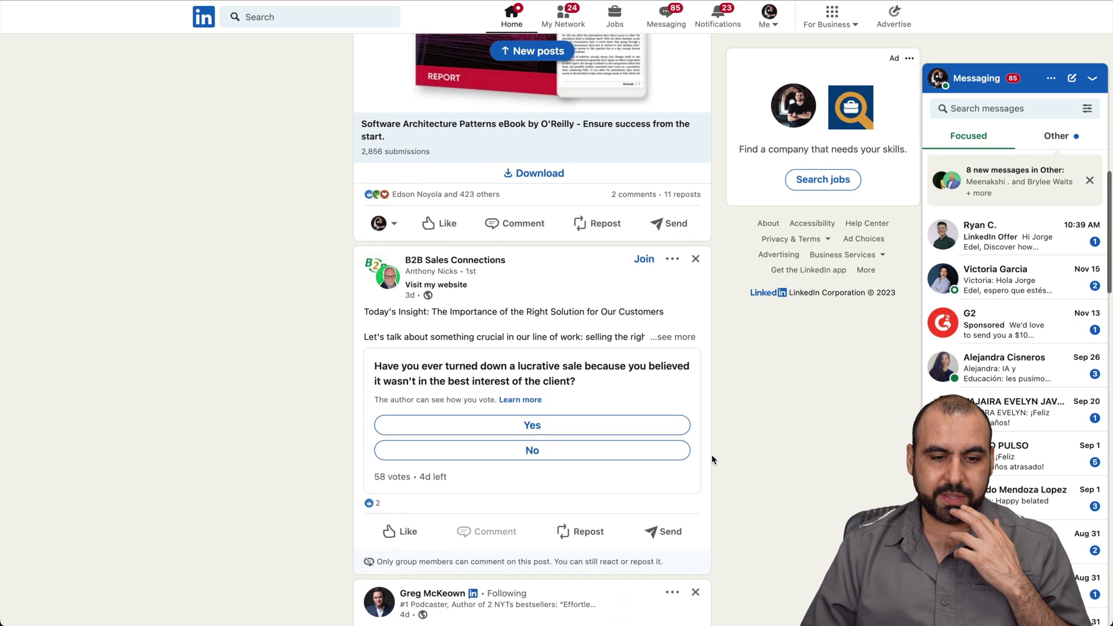
{"action": "scroll", "coordinate": [712, 455], "scroll_direction": "down", "scroll_amount": 2}
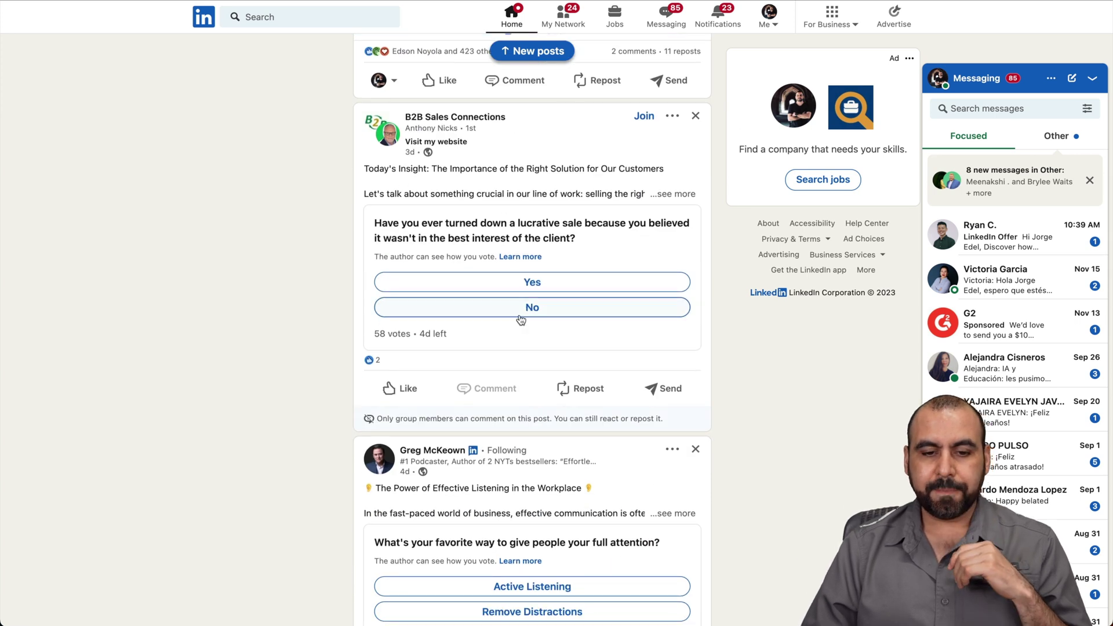
{"action": "scroll", "coordinate": [471, 391], "scroll_direction": "down", "scroll_amount": 2}
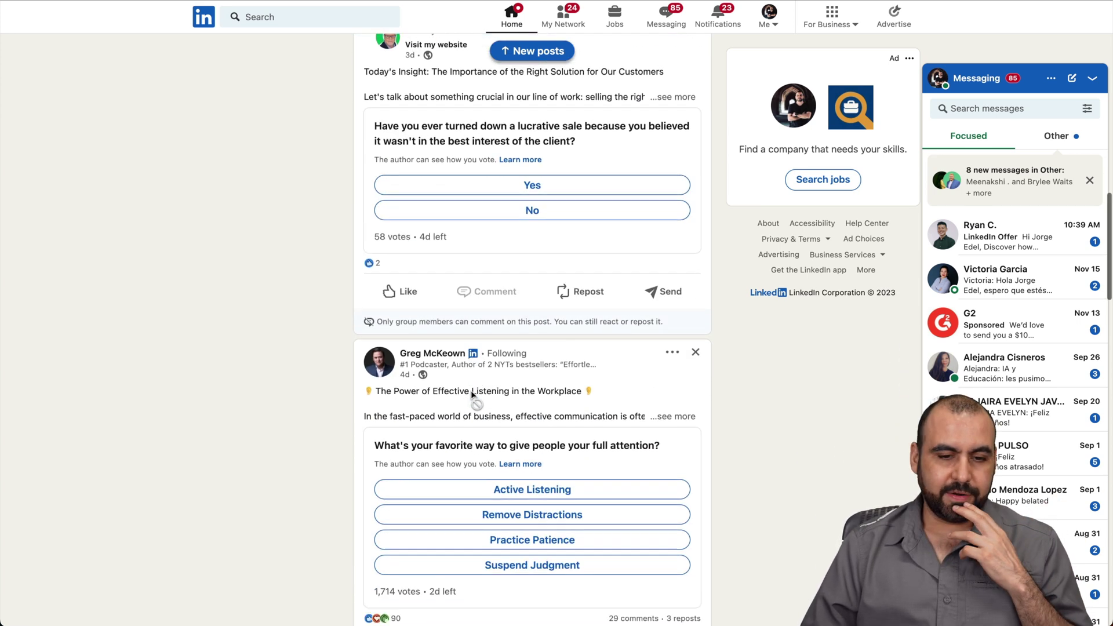
{"action": "scroll", "coordinate": [471, 391], "scroll_direction": "down", "scroll_amount": 1}
{"action": "scroll", "coordinate": [495, 444], "scroll_direction": "down", "scroll_amount": 2}
Step: Generate an approving ReplyMind comment on the effective-listening poll post
{"action": "left_click", "coordinate": [494, 444]}
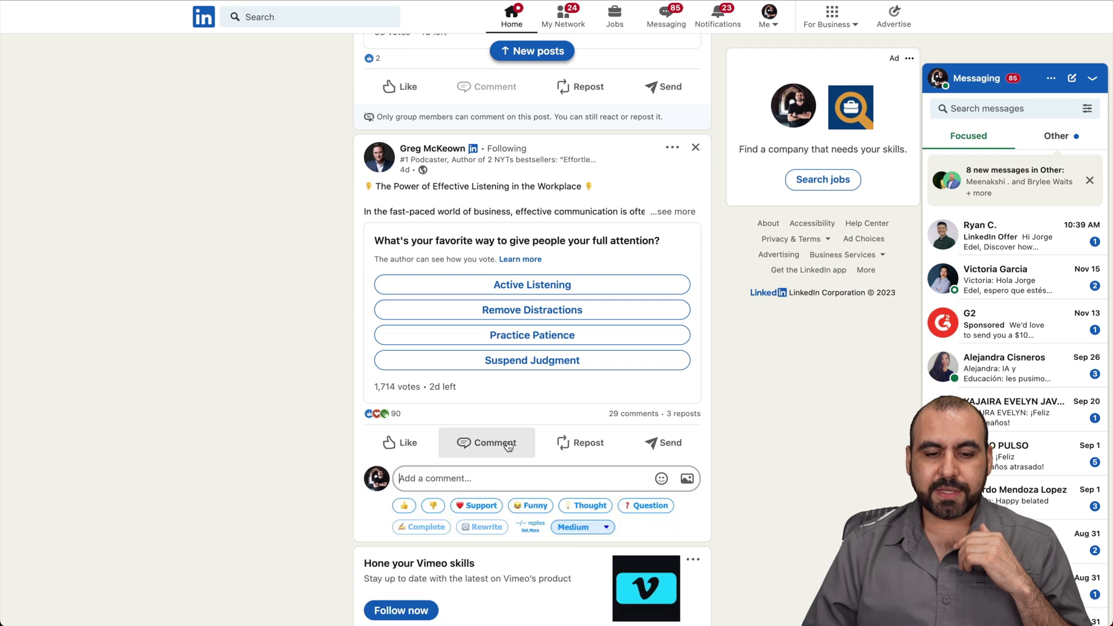
{"action": "scroll", "coordinate": [495, 444], "scroll_direction": "down", "scroll_amount": 4}
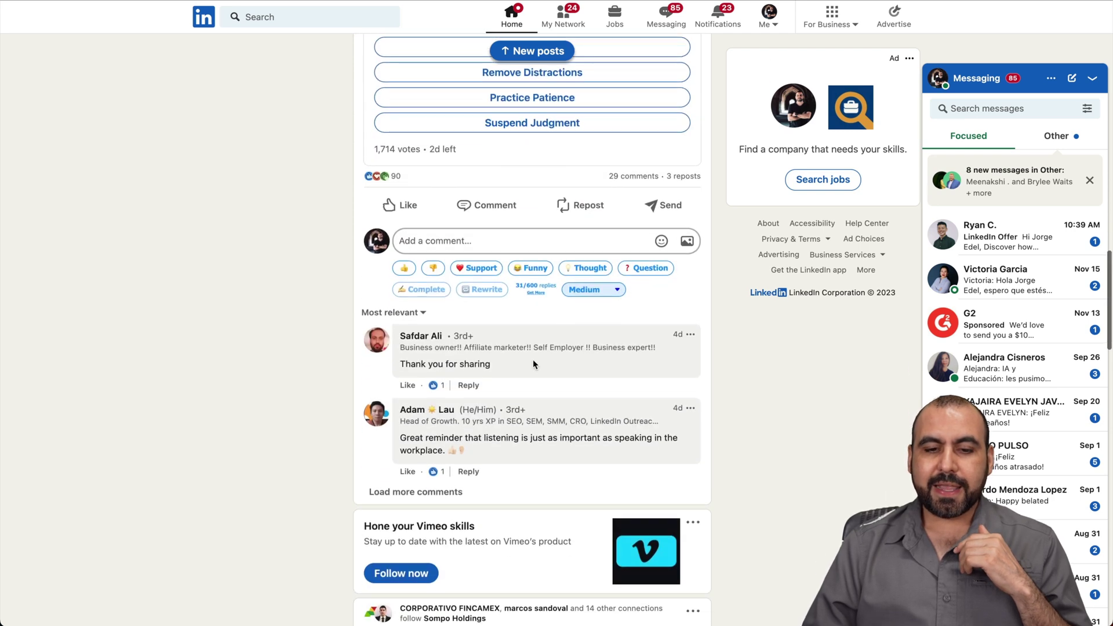
{"action": "left_click", "coordinate": [404, 268]}
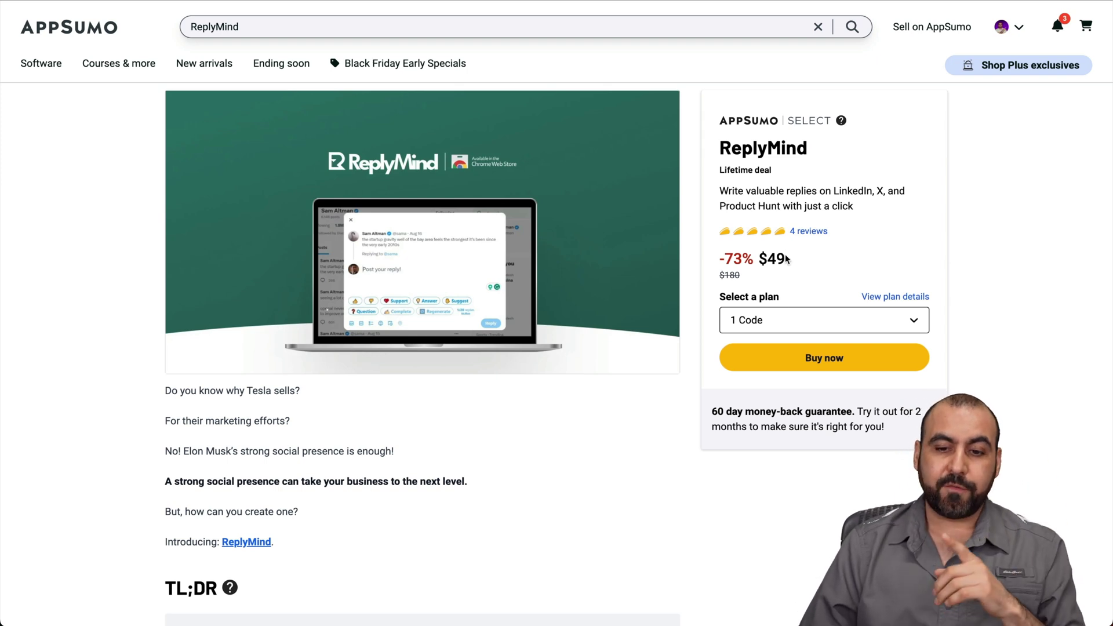
{"action": "left_click_drag", "start_coordinate": [711, 411], "coordinate": [859, 425]}
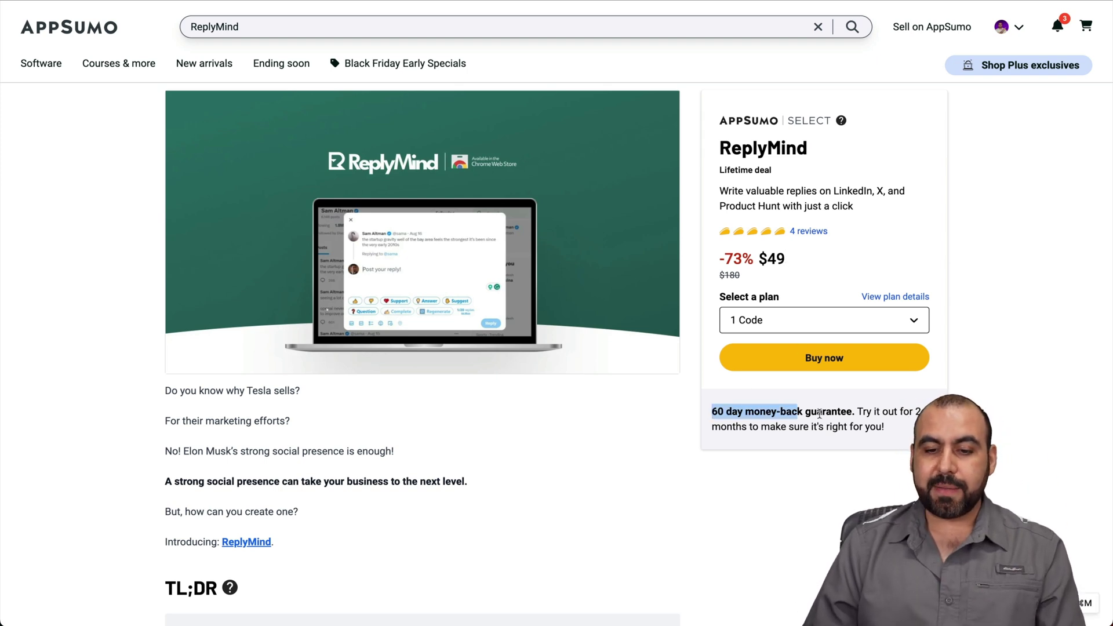
{"action": "left_click", "coordinate": [860, 425]}
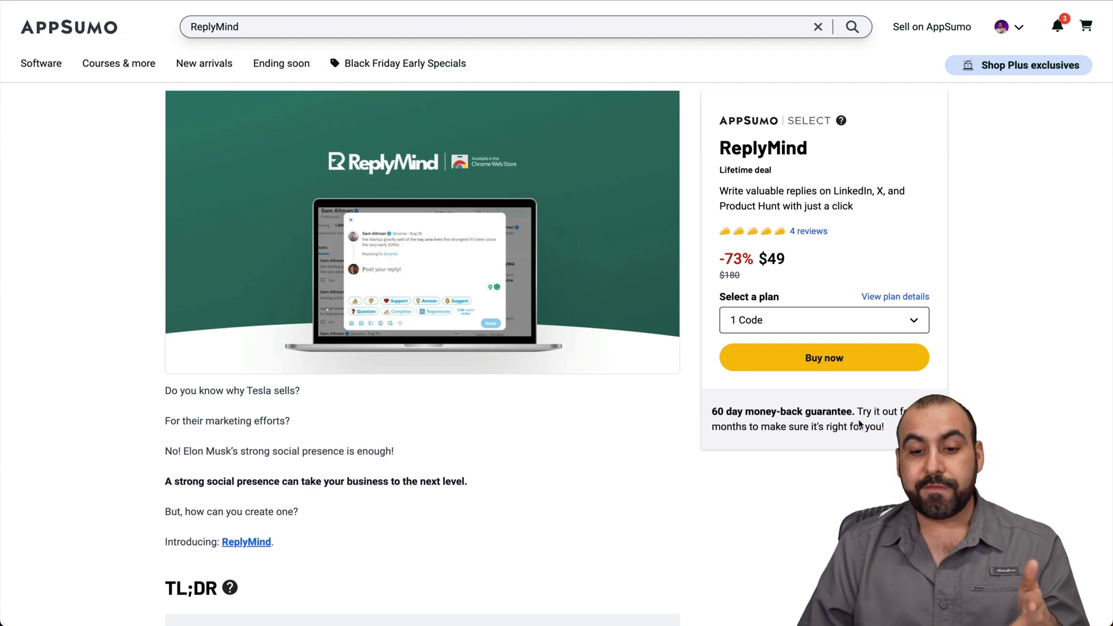
{"action": "scroll", "coordinate": [860, 424], "scroll_direction": "down", "scroll_amount": 5}
{"action": "scroll", "coordinate": [859, 425], "scroll_direction": "down", "scroll_amount": 5}
{"action": "scroll", "coordinate": [859, 425], "scroll_direction": "down", "scroll_amount": 5}
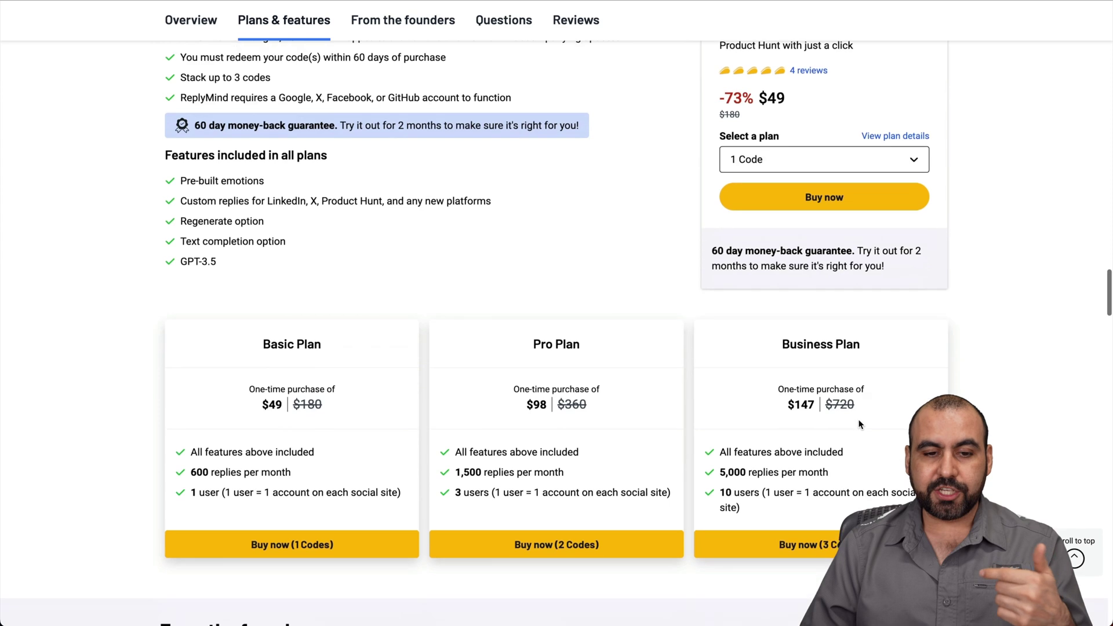
{"action": "scroll", "coordinate": [860, 425], "scroll_direction": "down", "scroll_amount": 1}
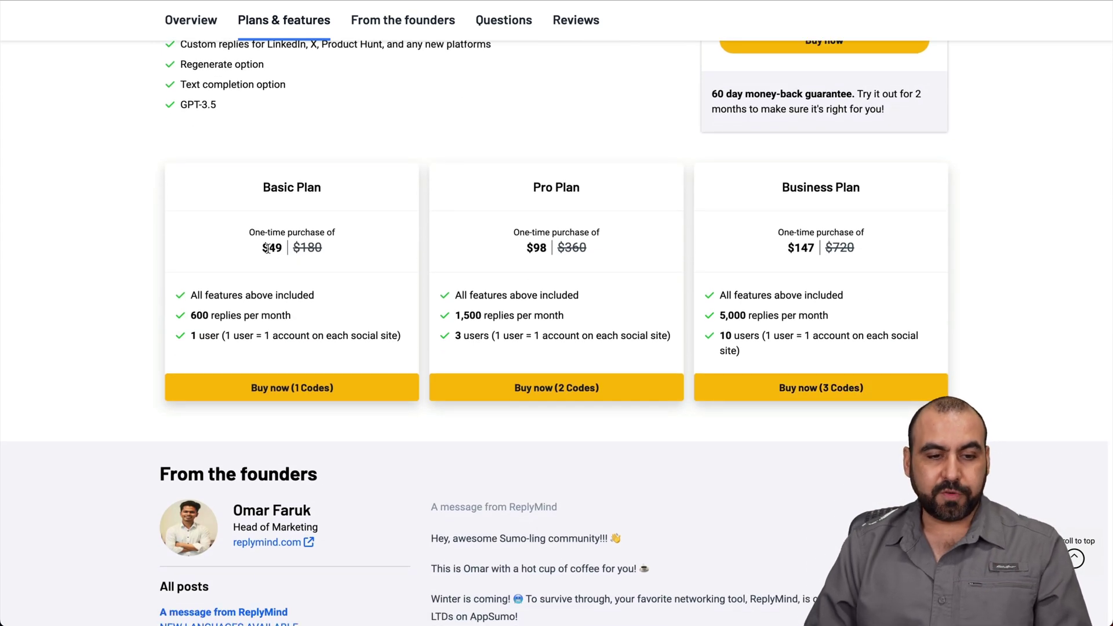
{"action": "left_click_drag", "start_coordinate": [266, 248], "coordinate": [314, 248]}
{"action": "left_click", "coordinate": [224, 293]}
{"action": "left_click_drag", "start_coordinate": [190, 319], "coordinate": [300, 318]}
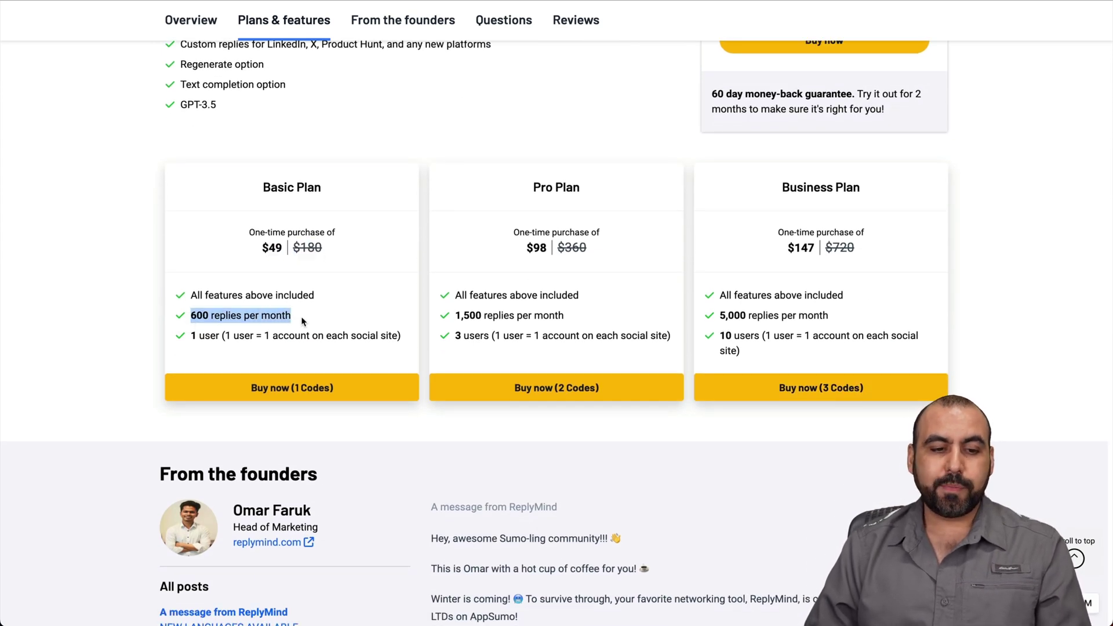
{"action": "left_click", "coordinate": [302, 321]}
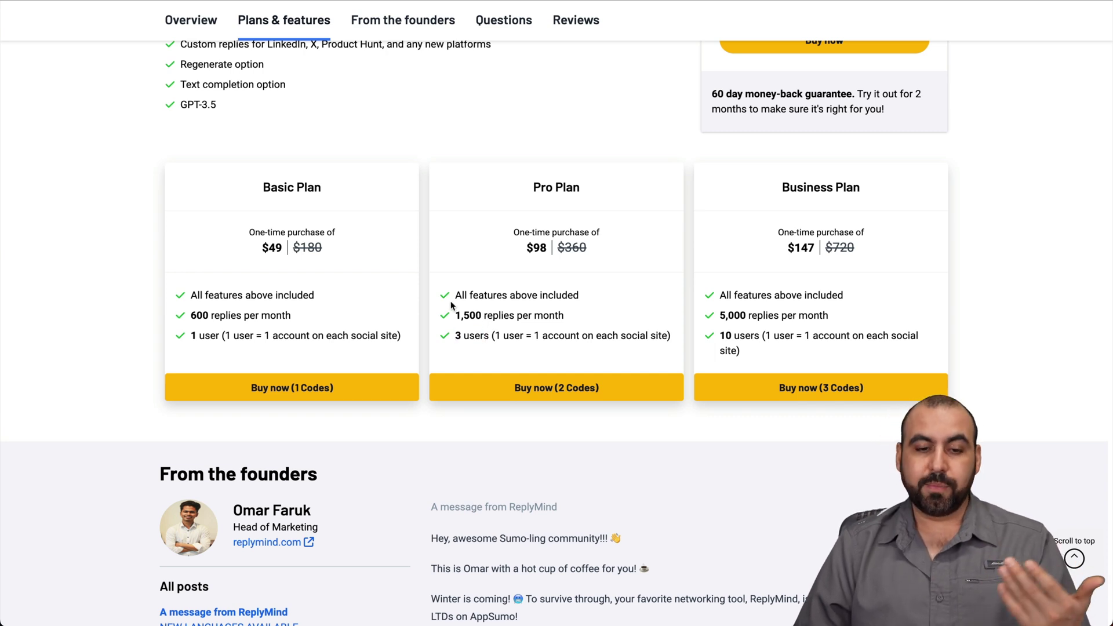
{"action": "left_click_drag", "start_coordinate": [454, 315], "coordinate": [540, 313]}
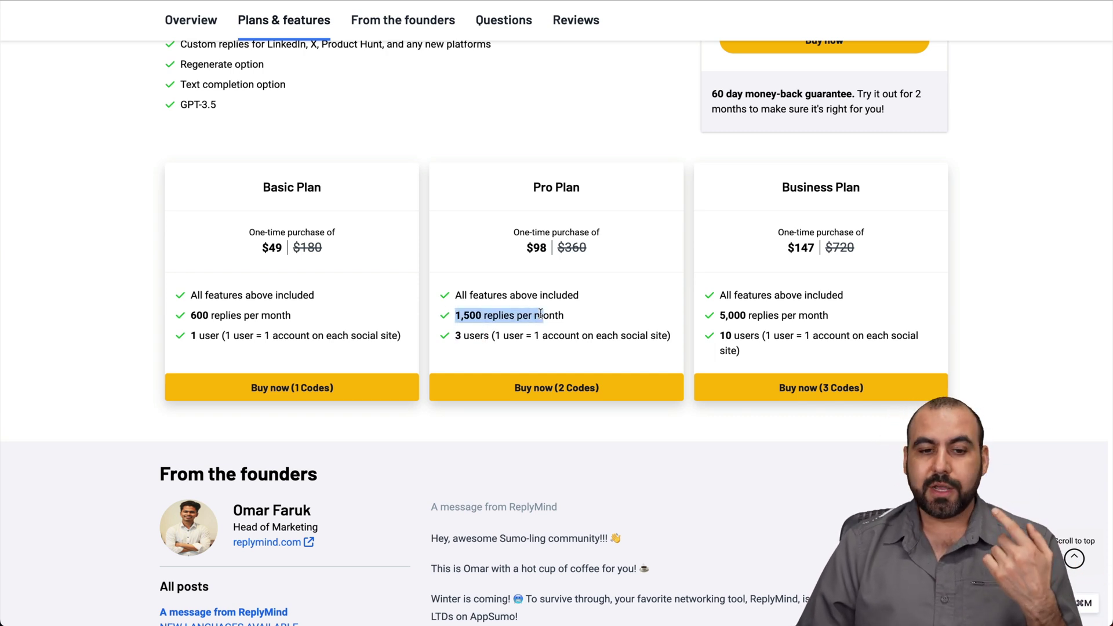
{"action": "left_click", "coordinate": [541, 314]}
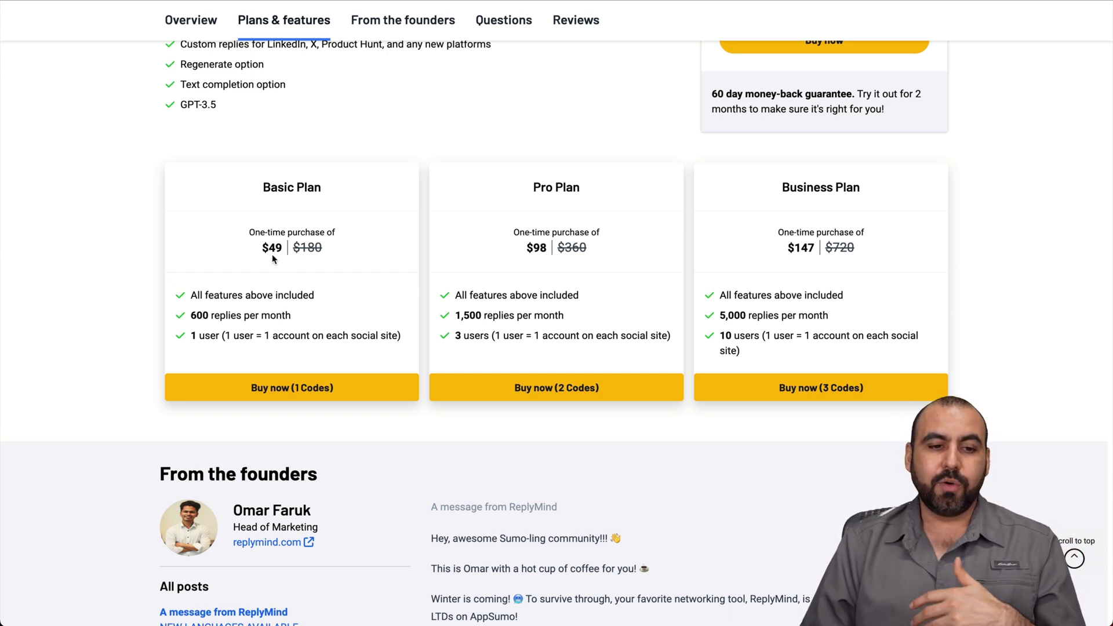
{"action": "left_click_drag", "start_coordinate": [261, 247], "coordinate": [324, 249]}
{"action": "left_click", "coordinate": [363, 284]}
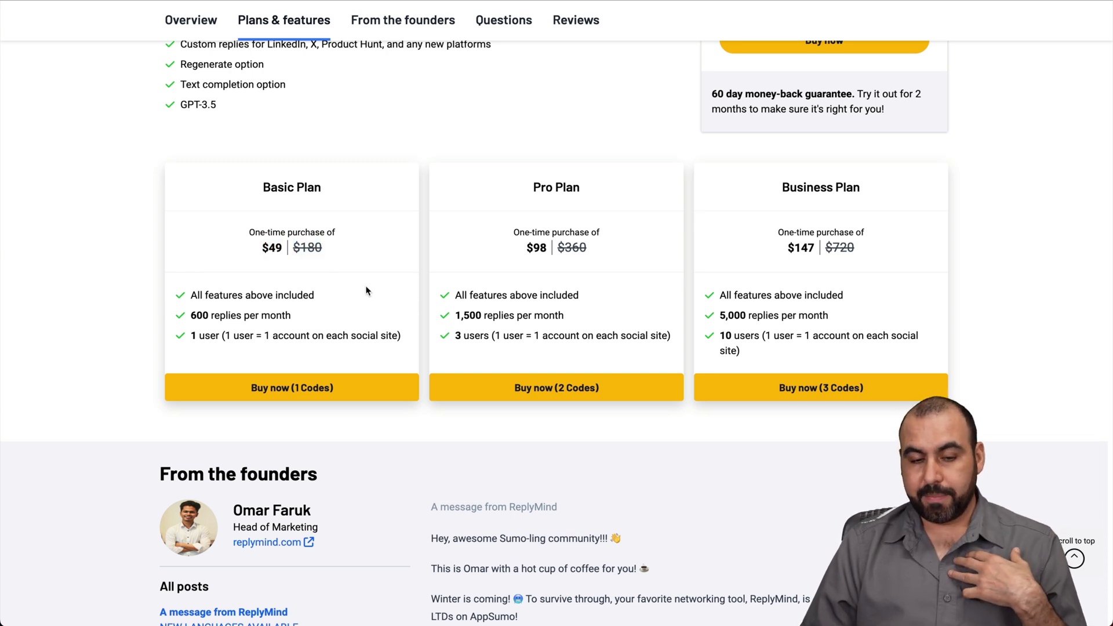
{"action": "left_click_drag", "start_coordinate": [456, 335], "coordinate": [537, 335]}
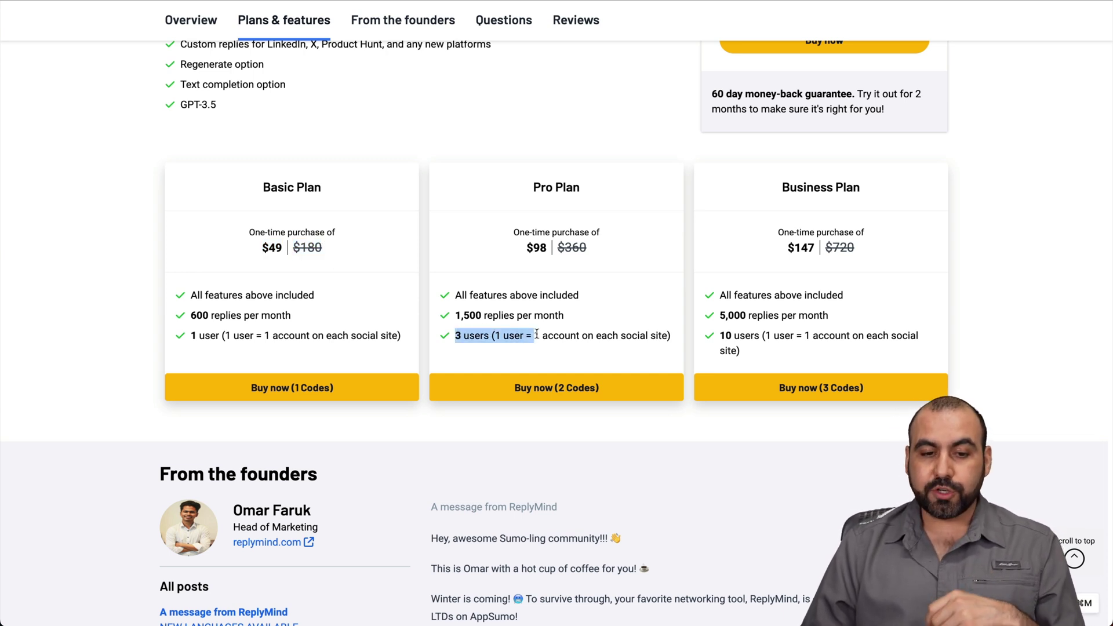
{"action": "left_click", "coordinate": [455, 320]}
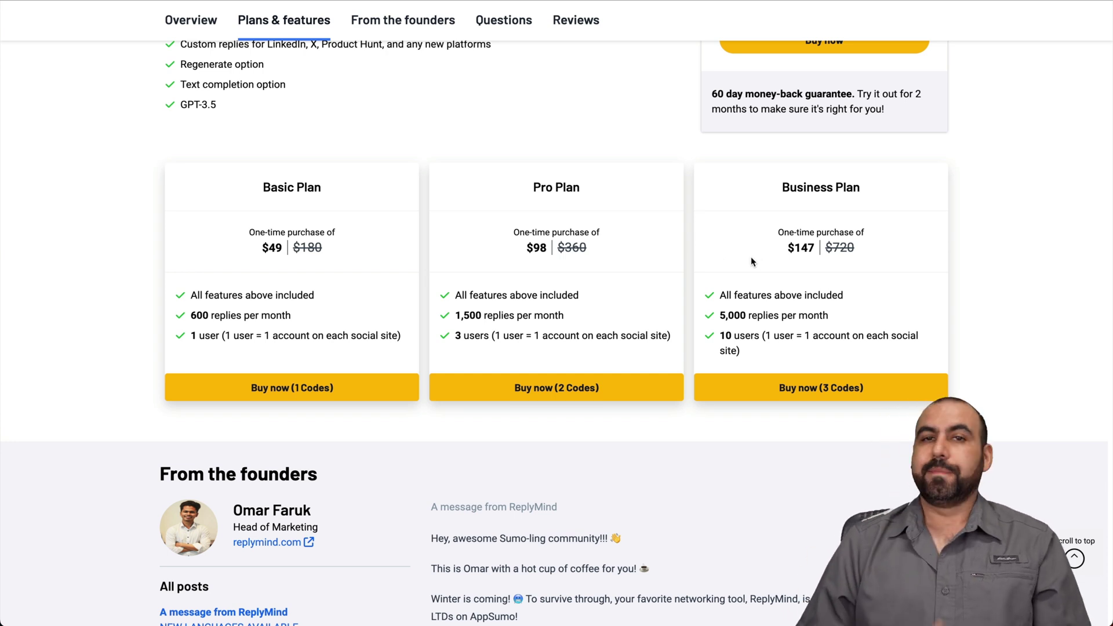
{"action": "scroll", "coordinate": [750, 262], "scroll_direction": "up", "scroll_amount": 15}
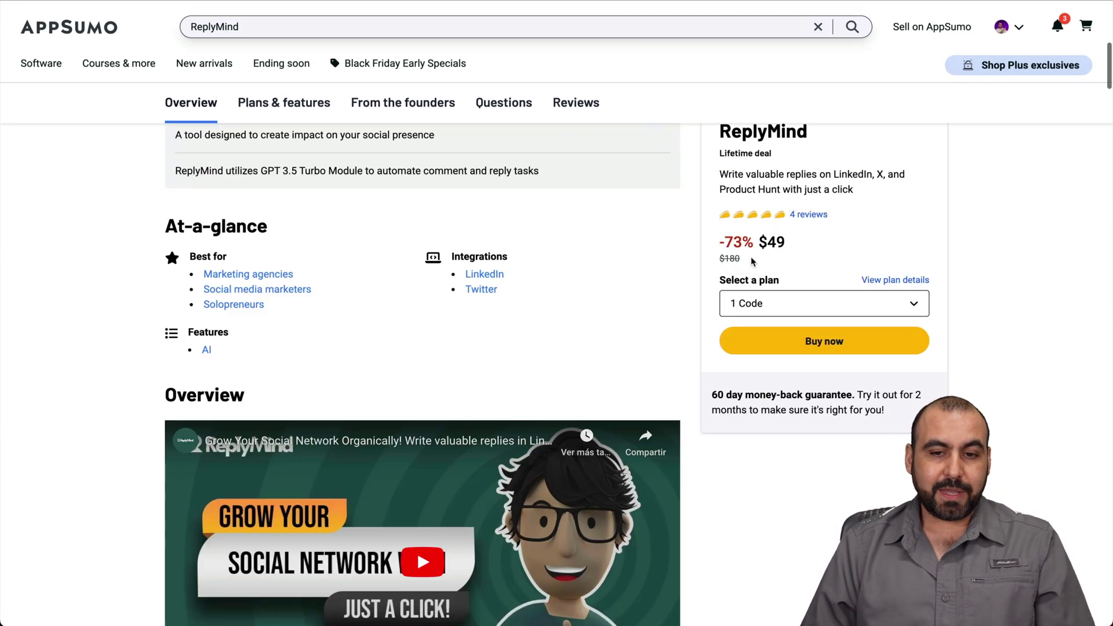
{"action": "scroll", "coordinate": [751, 261], "scroll_direction": "up", "scroll_amount": 8}
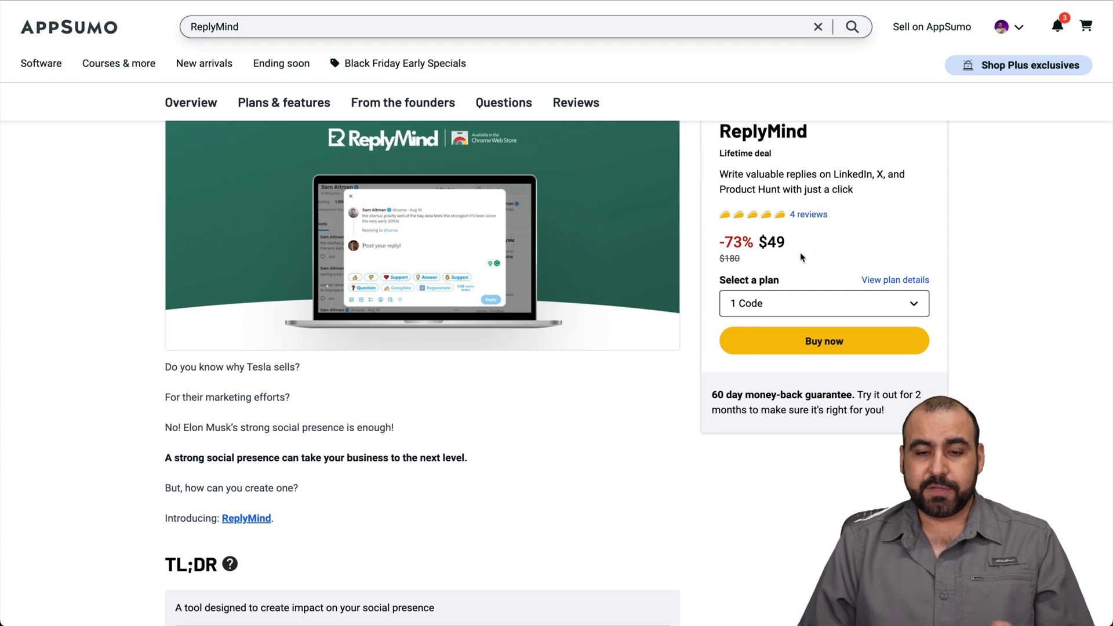